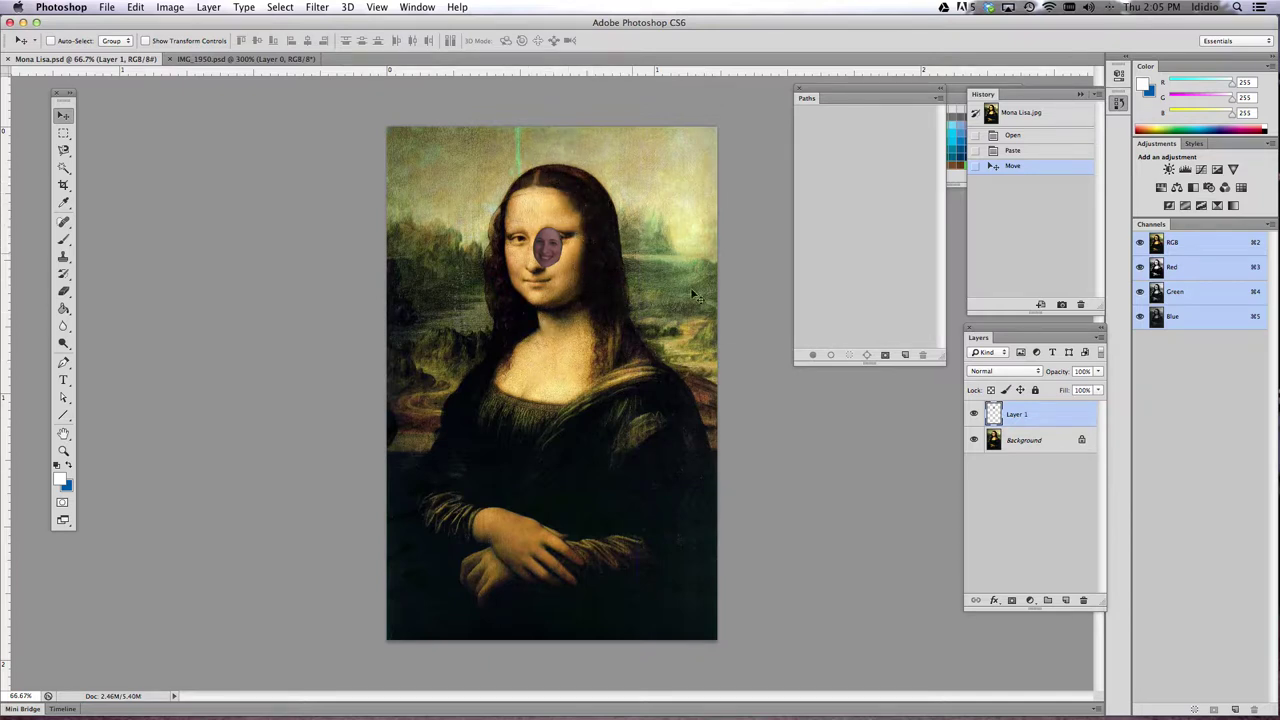
Rename the pasted face layer from Layer 1 to 'My Picture'.
{"action": "double_click", "coordinate": [1016, 415]}
{"action": "type", "text": "My Picture"}
{"action": "key", "text": "Return"}
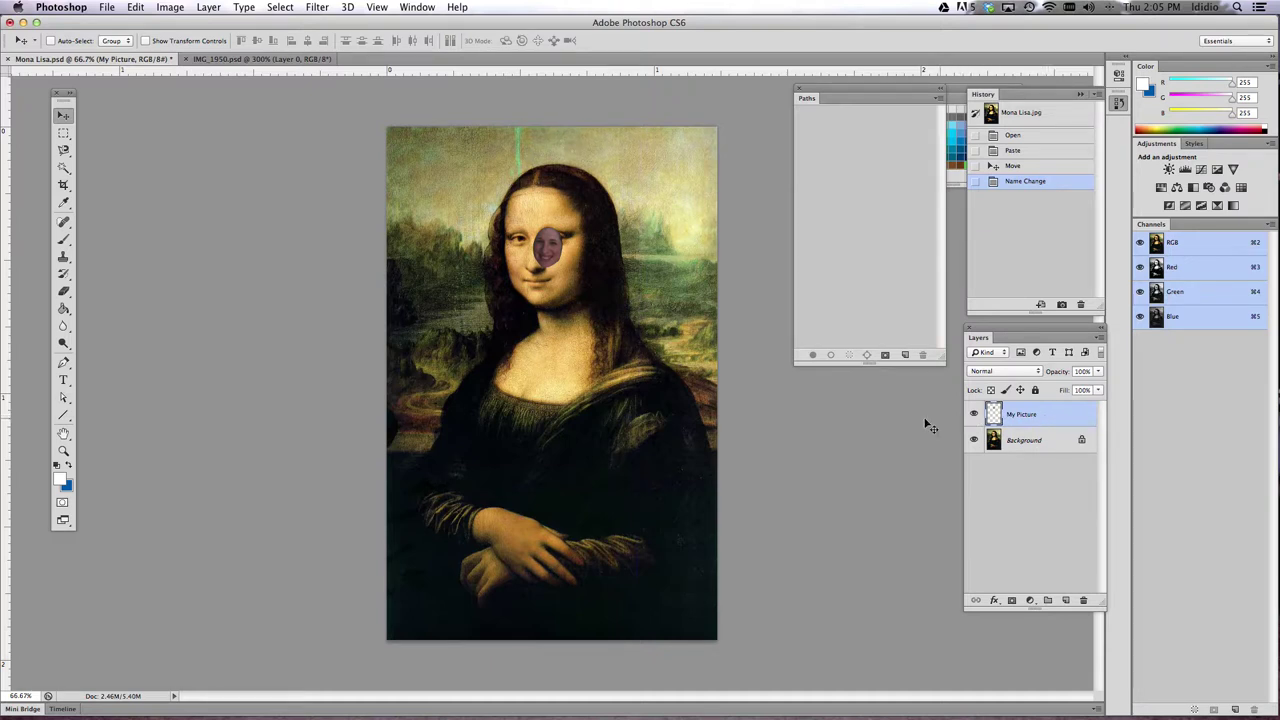
{"action": "key", "text": "super+t"}
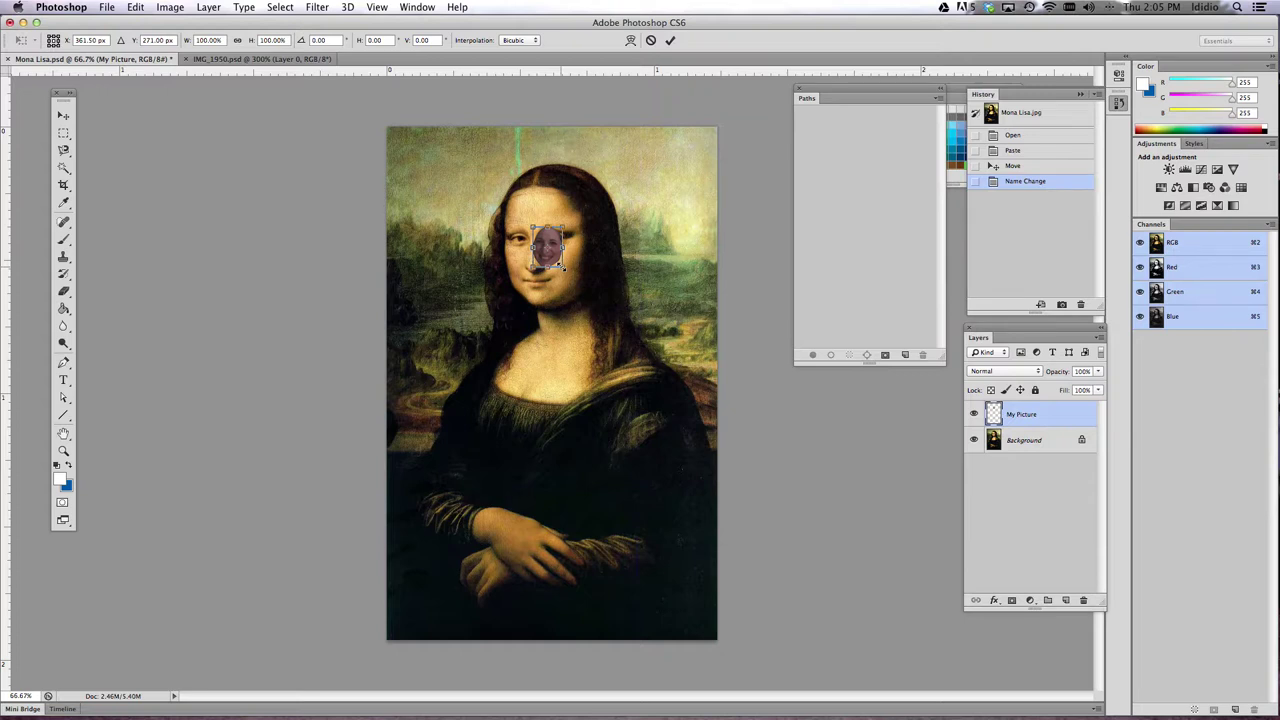
Enlarge the face, tilt it about -4° and nudge it into place over Mona Lisa's face.
{"action": "left_click_drag", "start_coordinate": [563, 265], "coordinate": [640, 352]}
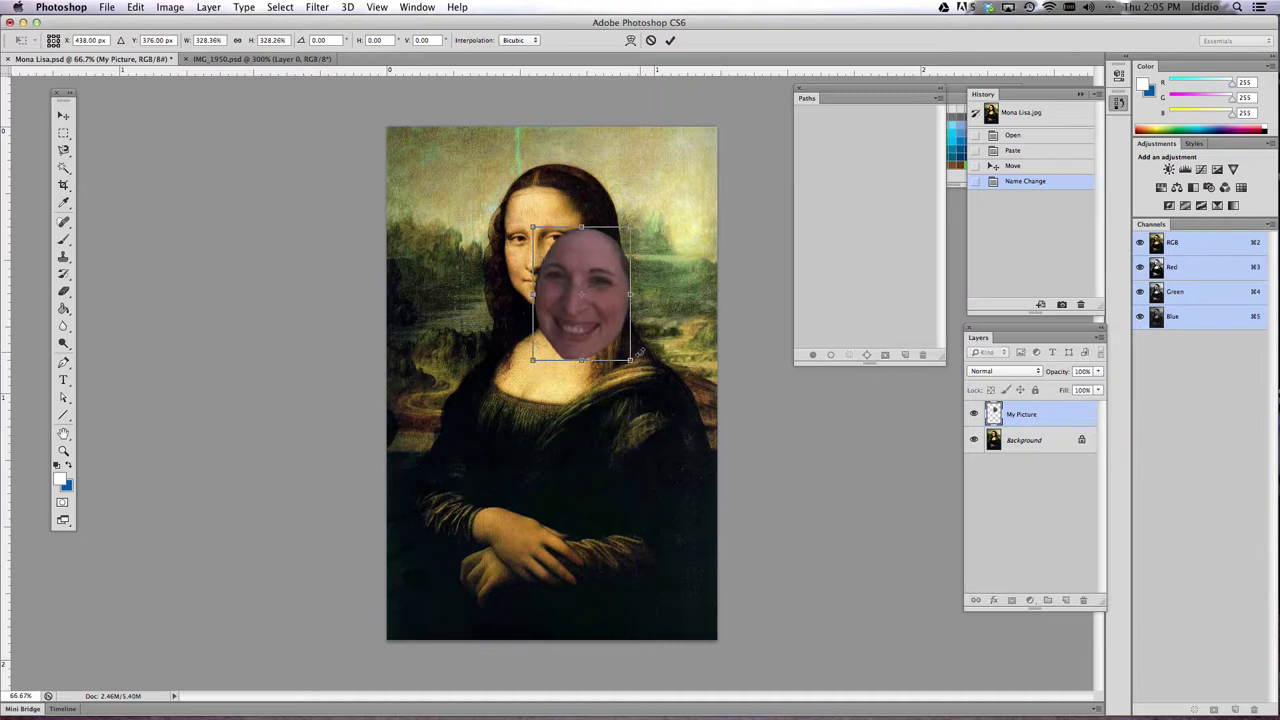
{"action": "left_click_drag", "start_coordinate": [598, 296], "coordinate": [566, 253]}
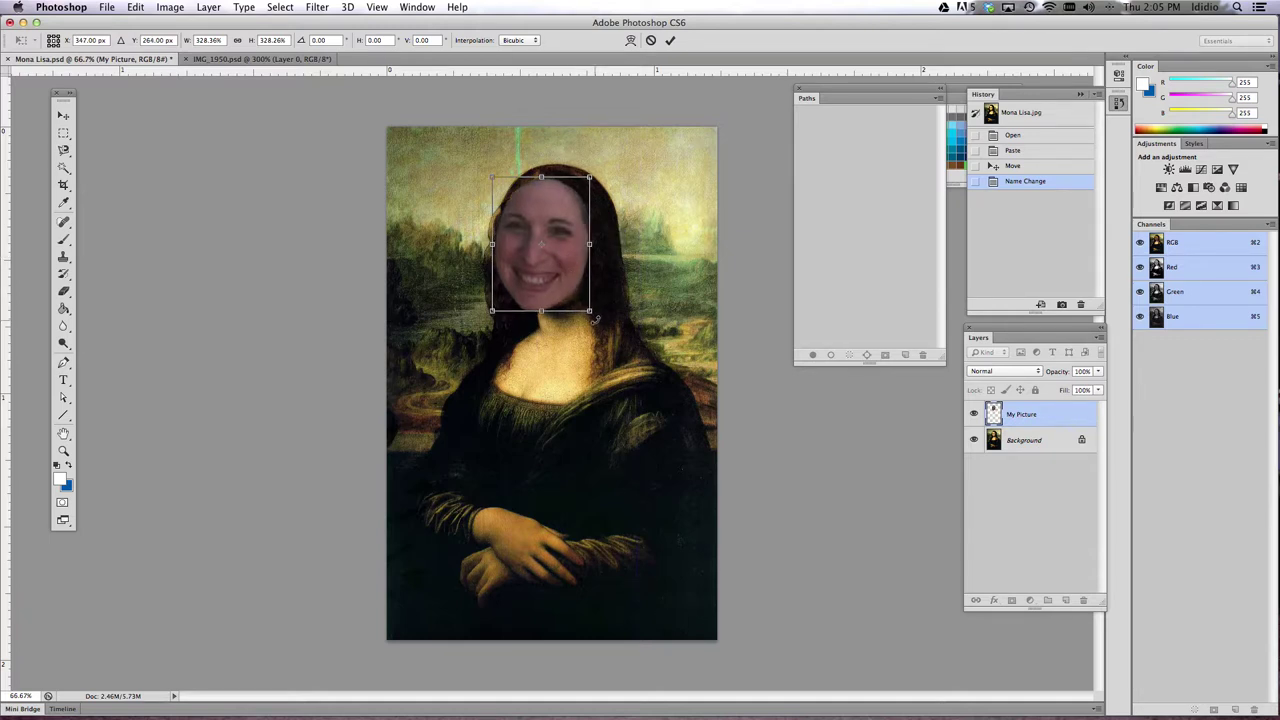
{"action": "left_click_drag", "start_coordinate": [596, 319], "coordinate": [601, 322]}
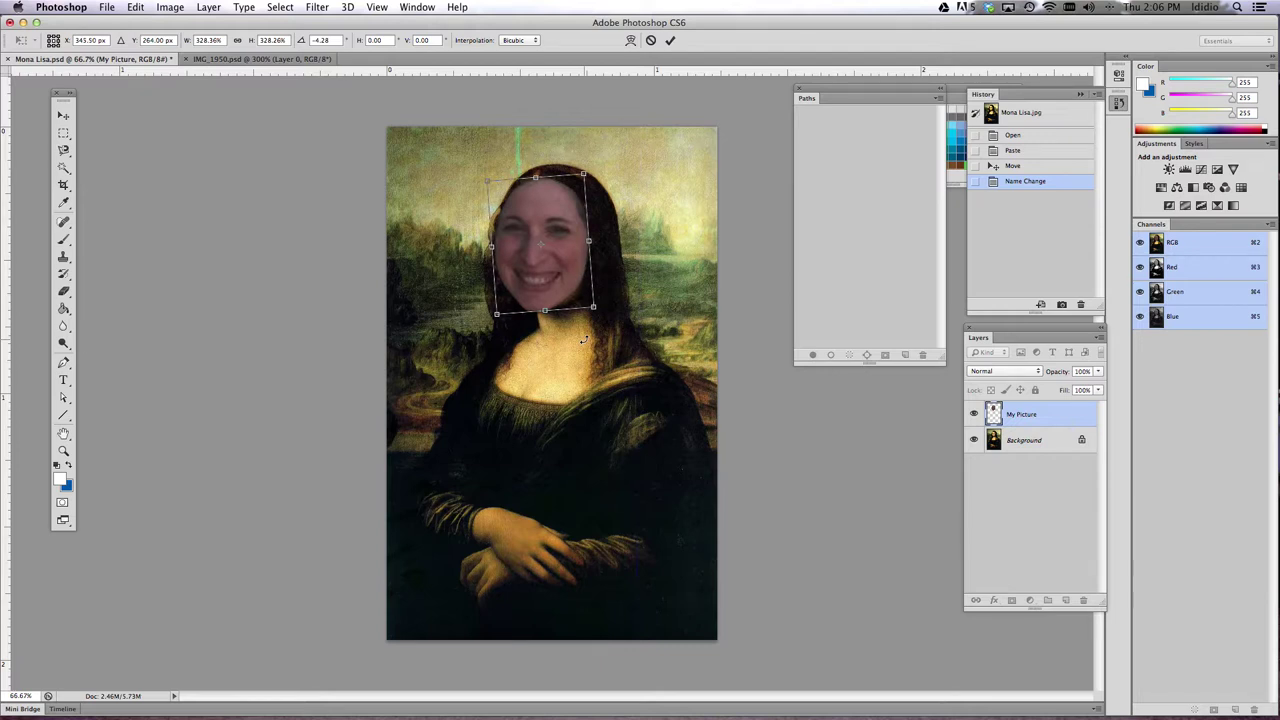
{"action": "key", "text": "Return"}
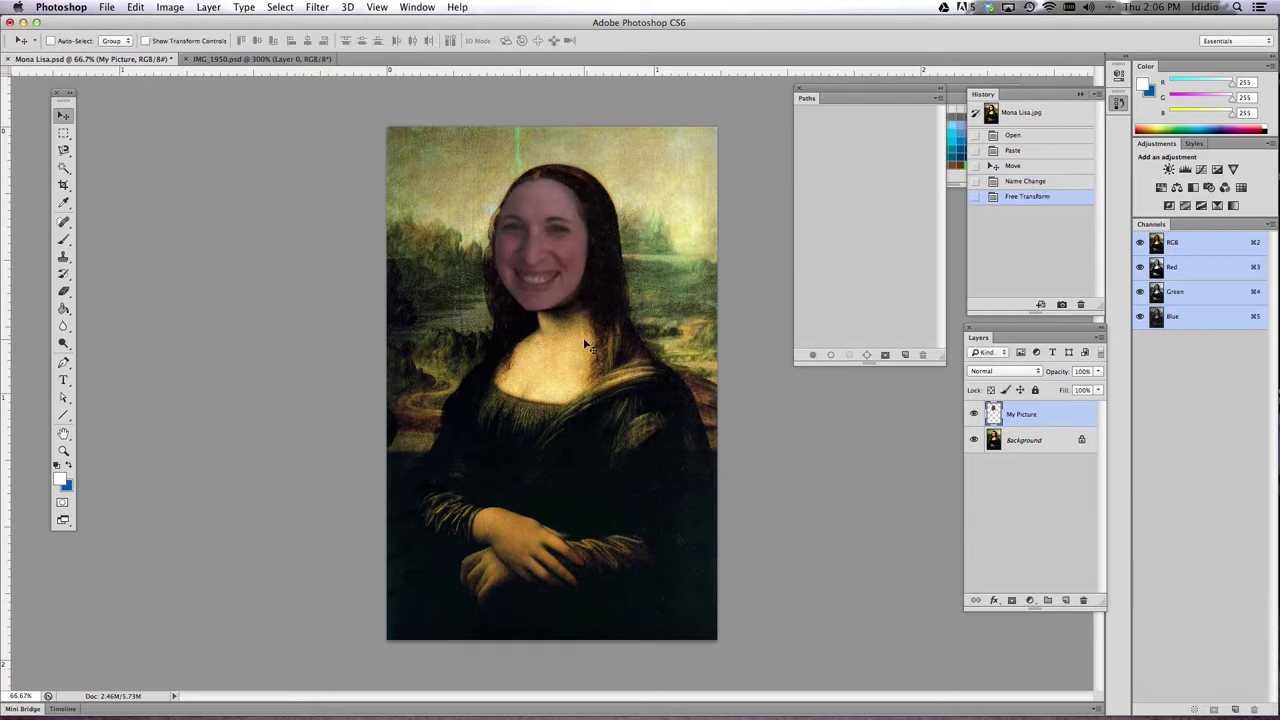
{"action": "left_click_drag", "start_coordinate": [561, 250], "coordinate": [558, 251]}
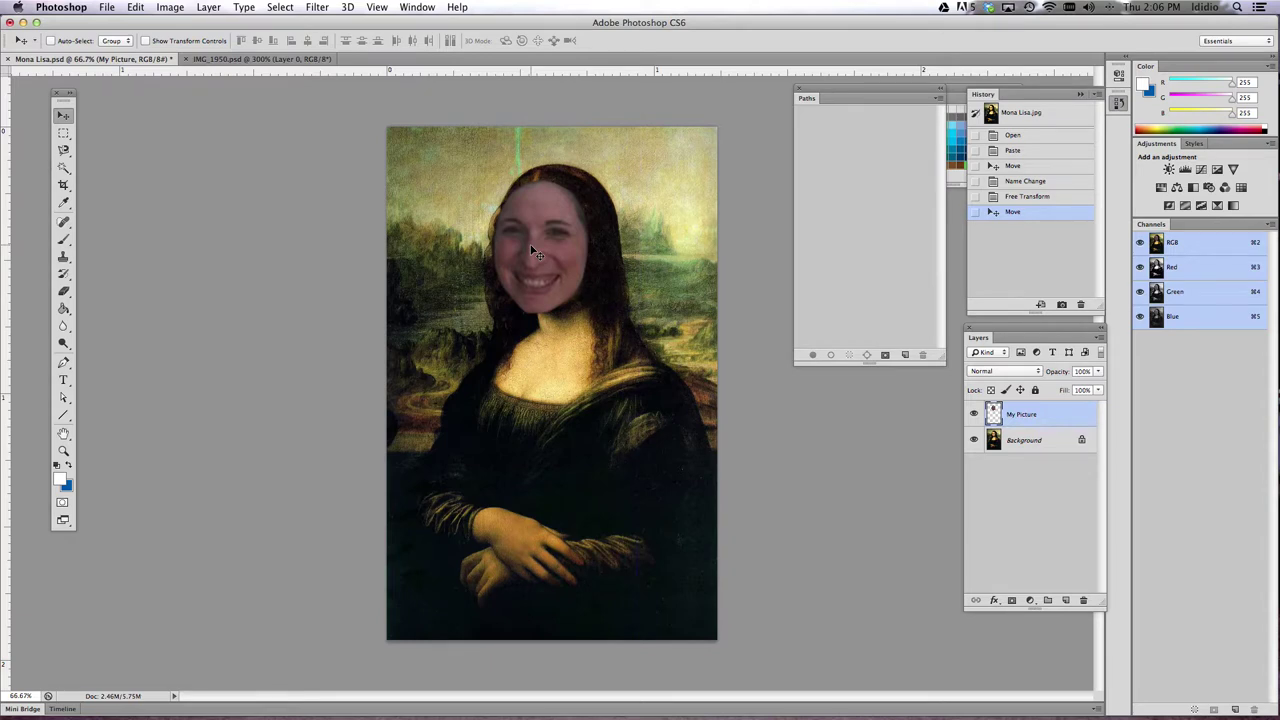
Set the My Picture layer opacity to 50%.
{"action": "double_click", "coordinate": [1088, 371]}
{"action": "type", "text": "5"}
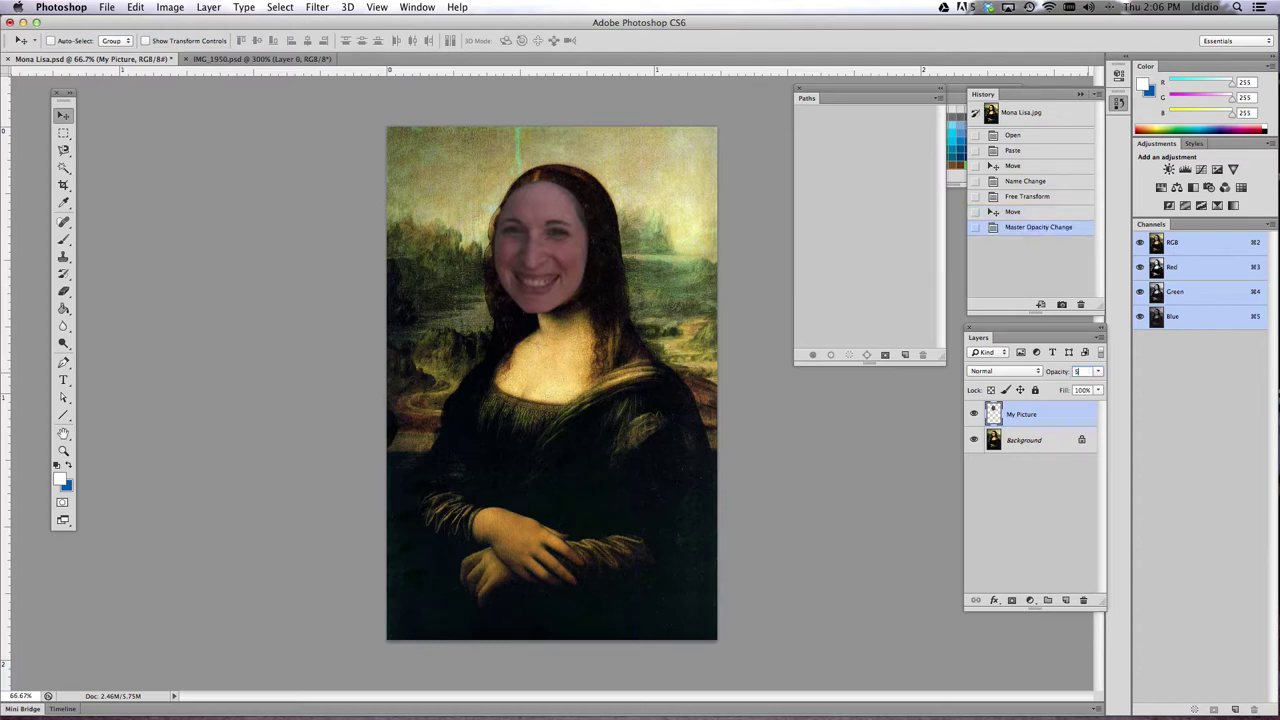
{"action": "type", "text": "0"}
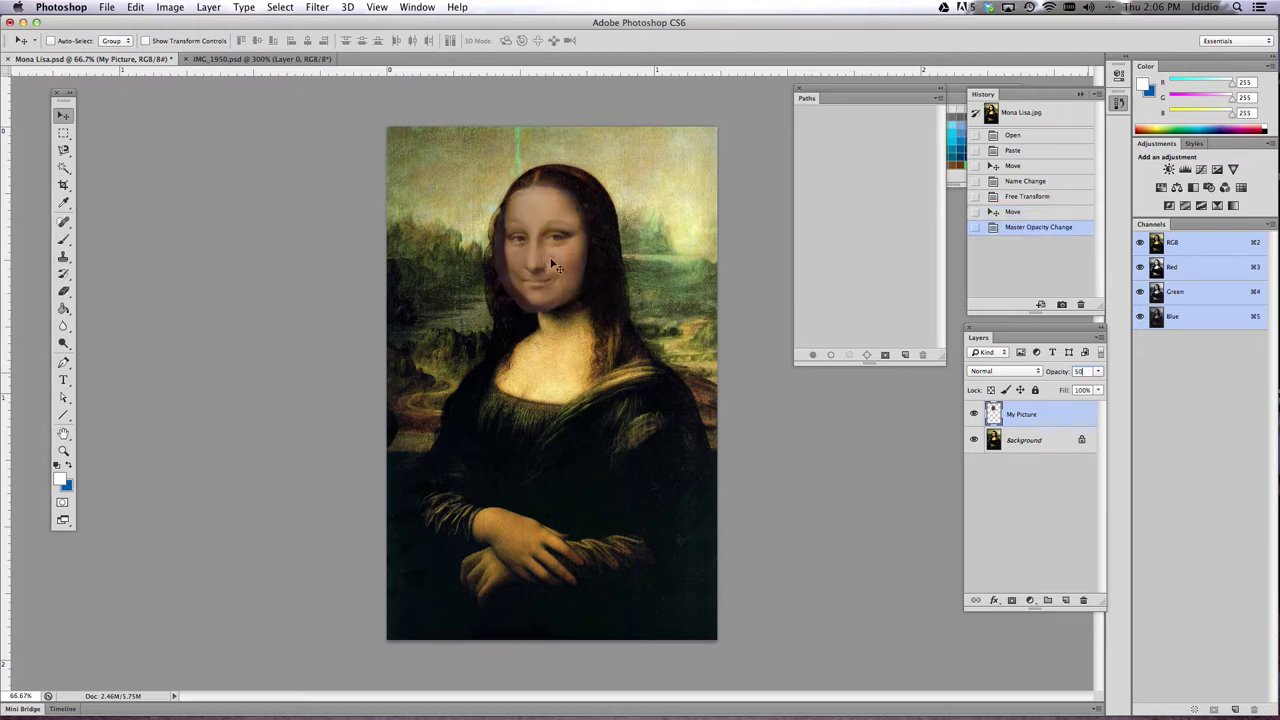
Zoom to 200% on the face and try opacity values of 75%, 100% and 60%.
{"action": "key", "text": "super+equal"}
{"action": "key", "text": "super+equal"}
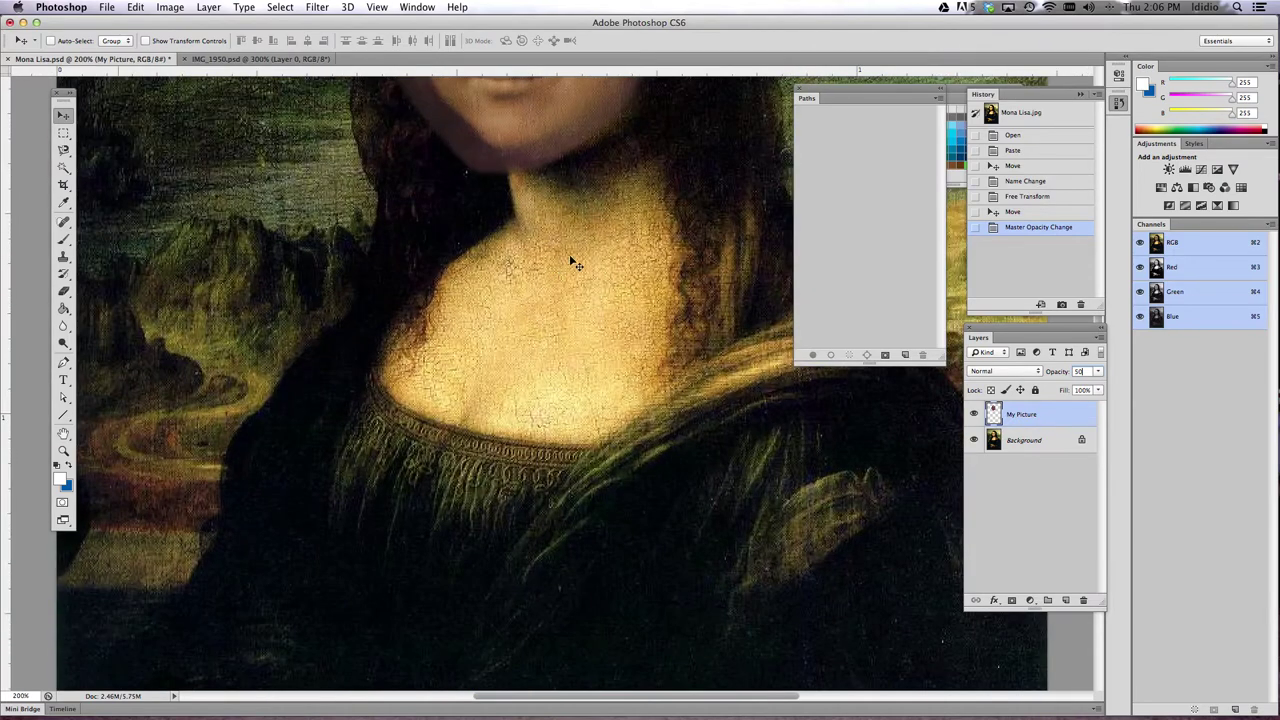
{"action": "left_click_drag", "start_coordinate": [605, 219], "coordinate": [556, 522]}
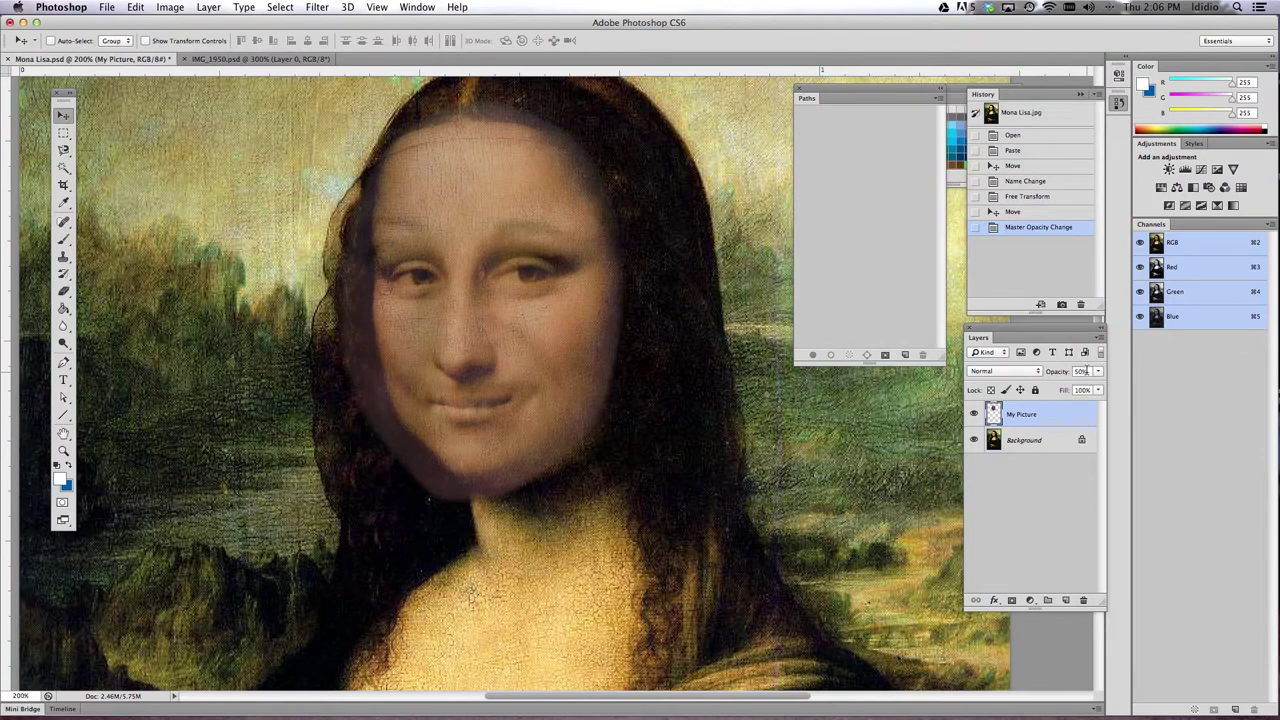
{"action": "left_click", "coordinate": [1082, 371]}
{"action": "type", "text": "75"}
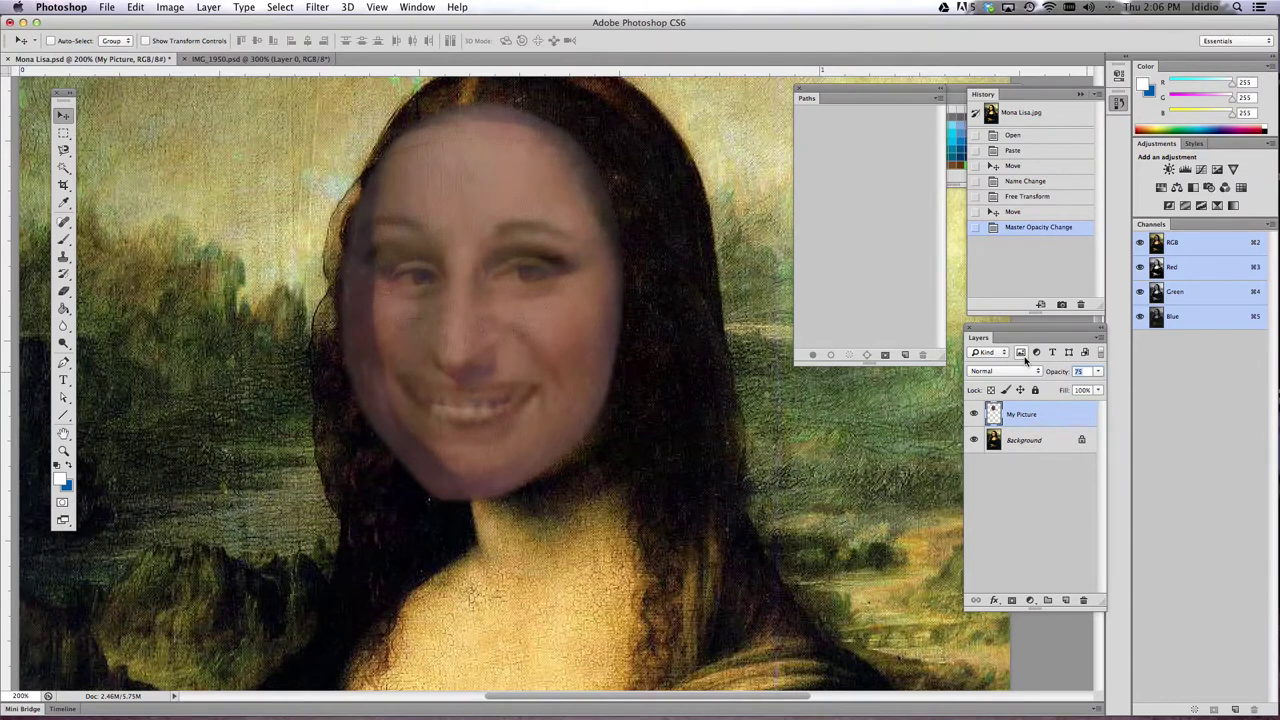
{"action": "key", "text": "BackSpace"}
{"action": "type", "text": "0"}
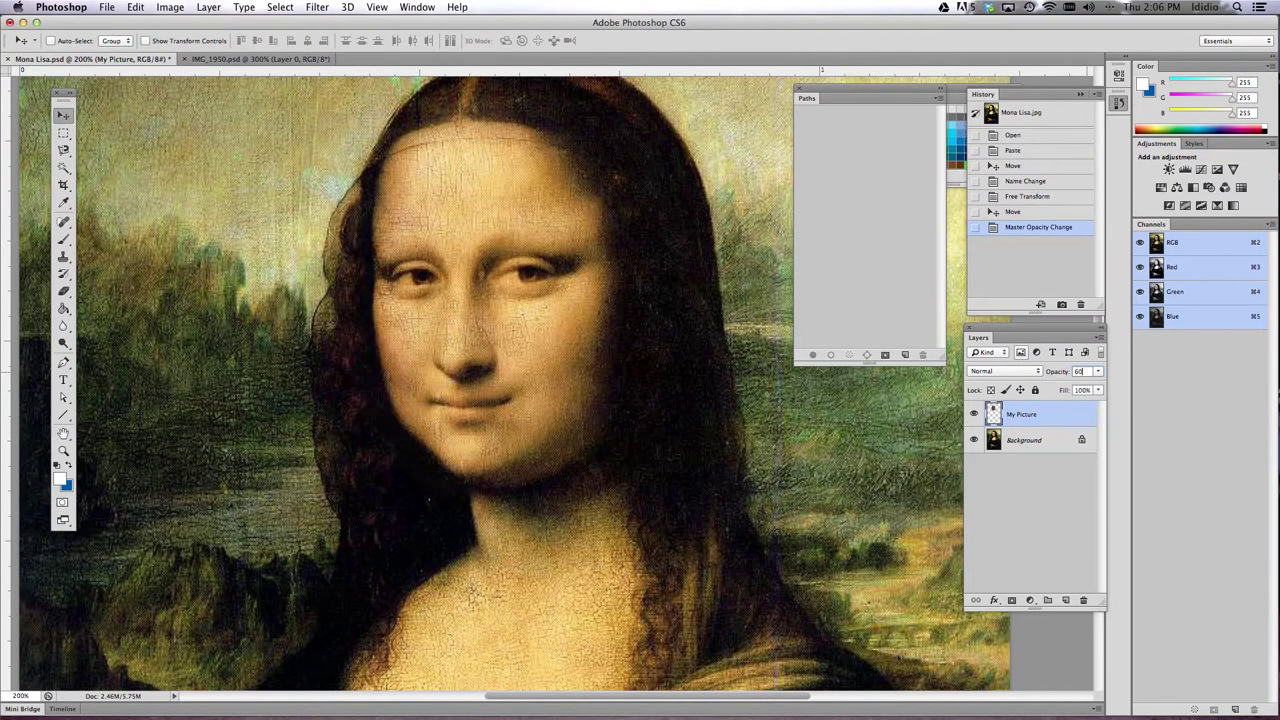
{"action": "type", "text": "0"}
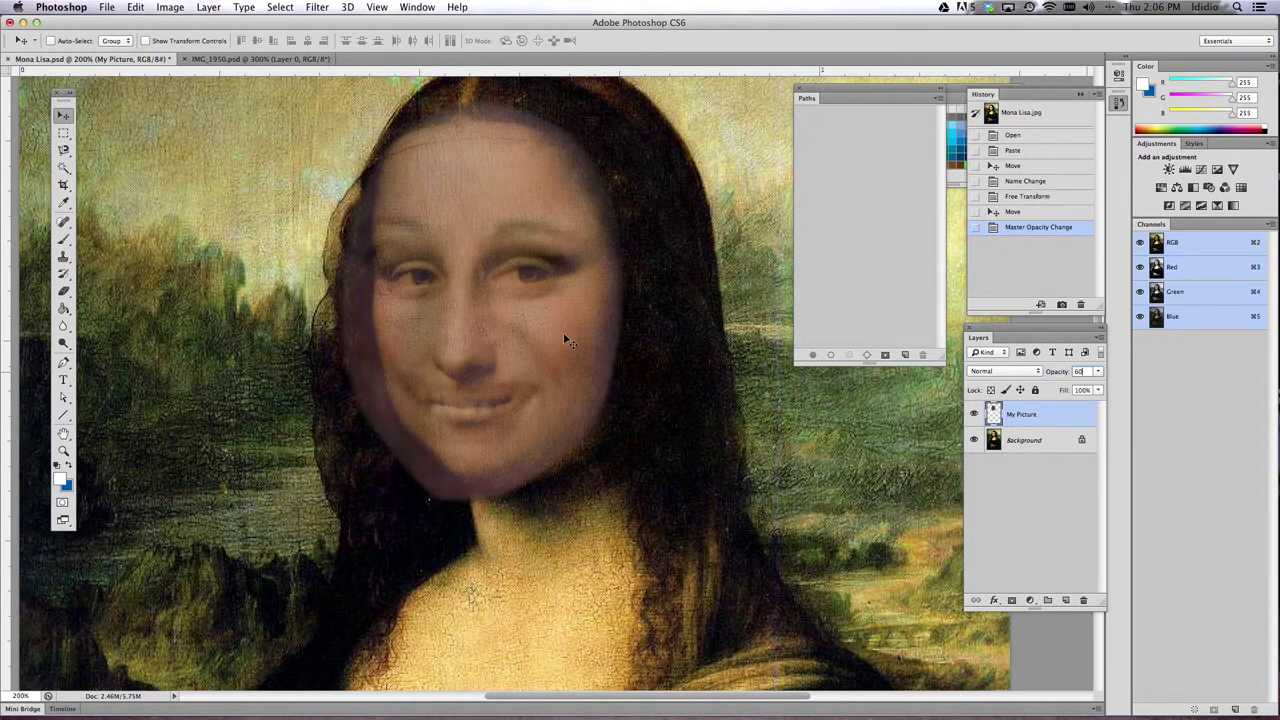
{"action": "double_click", "coordinate": [1078, 371]}
{"action": "type", "text": "60"}
Set opacity to 70% and move the face up to match her features at 300% zoom.
{"action": "double_click", "coordinate": [1077, 370]}
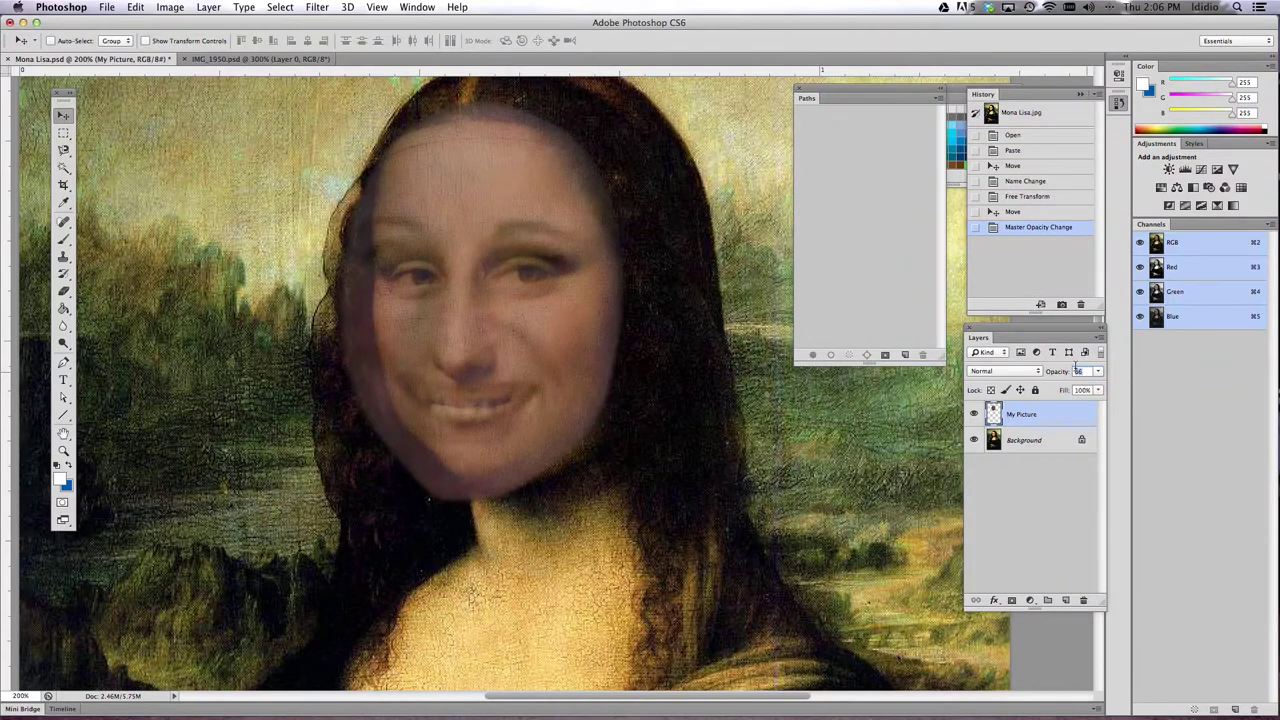
{"action": "type", "text": "70"}
{"action": "key", "text": "super+equal"}
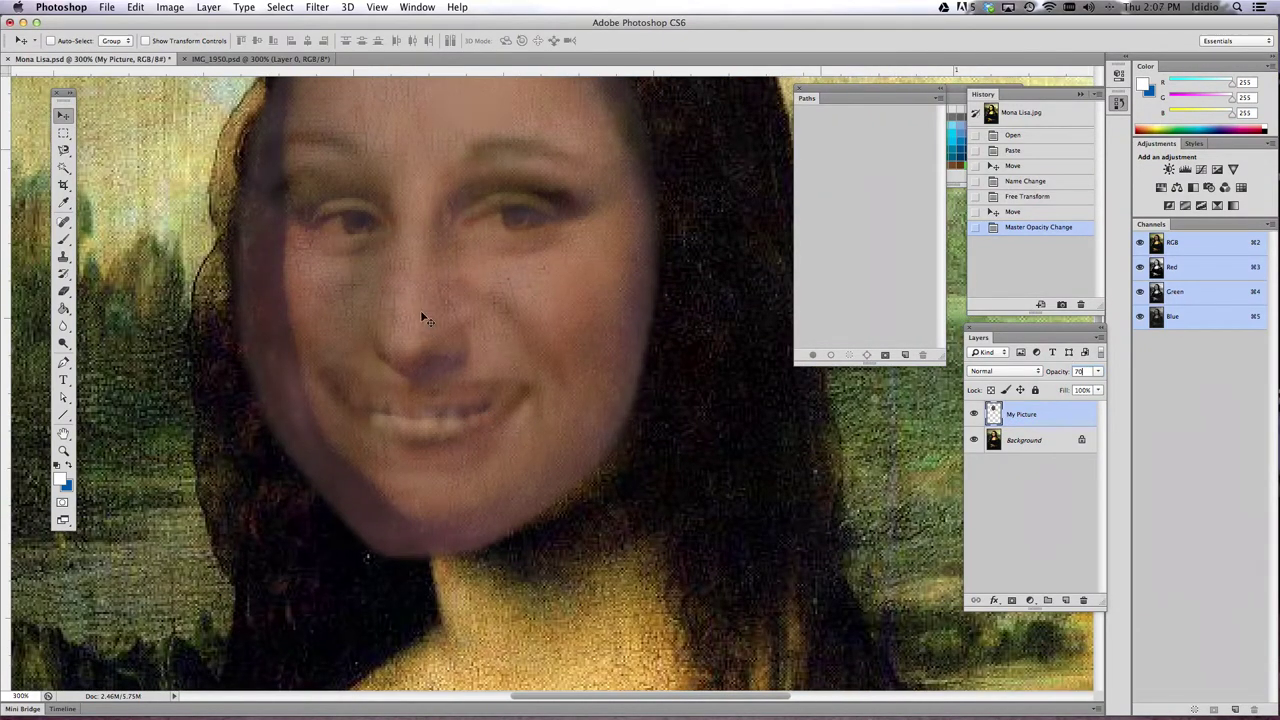
{"action": "left_click_drag", "start_coordinate": [422, 318], "coordinate": [443, 251]}
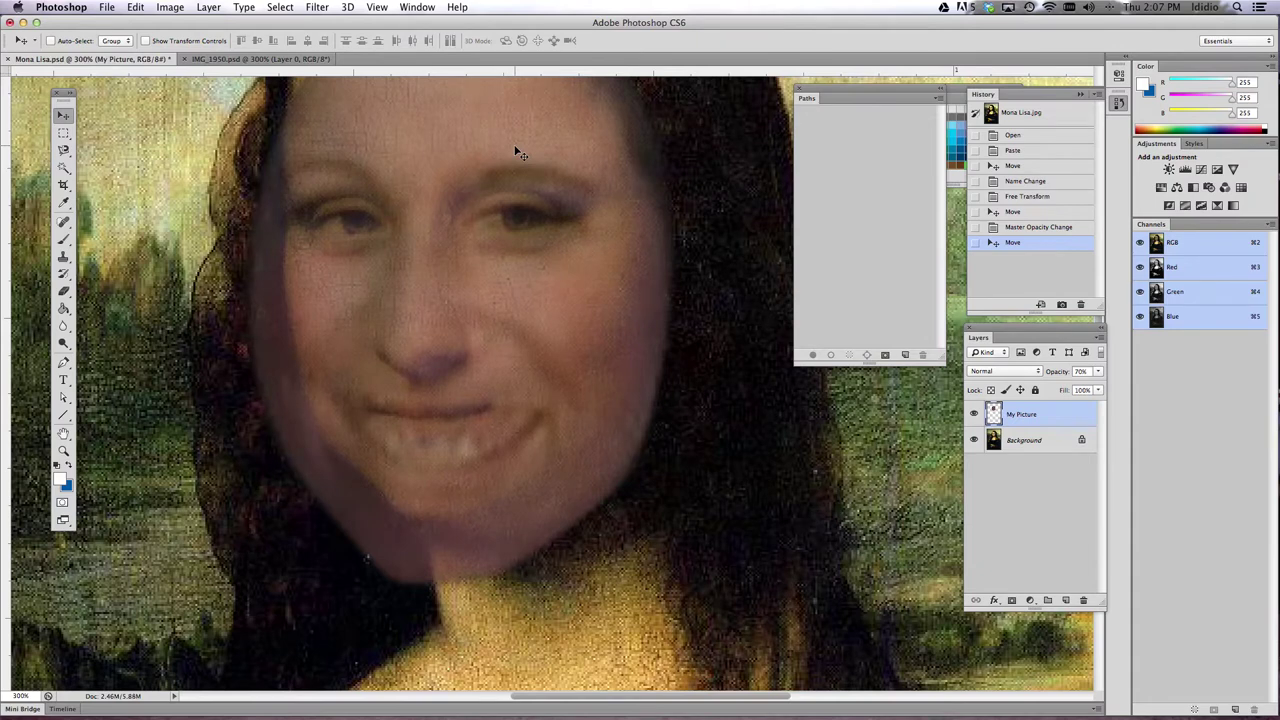
At 200% zoom, shrink the face to about 93% and nudge it a few pixels left and down.
{"action": "key", "text": "super+minus"}
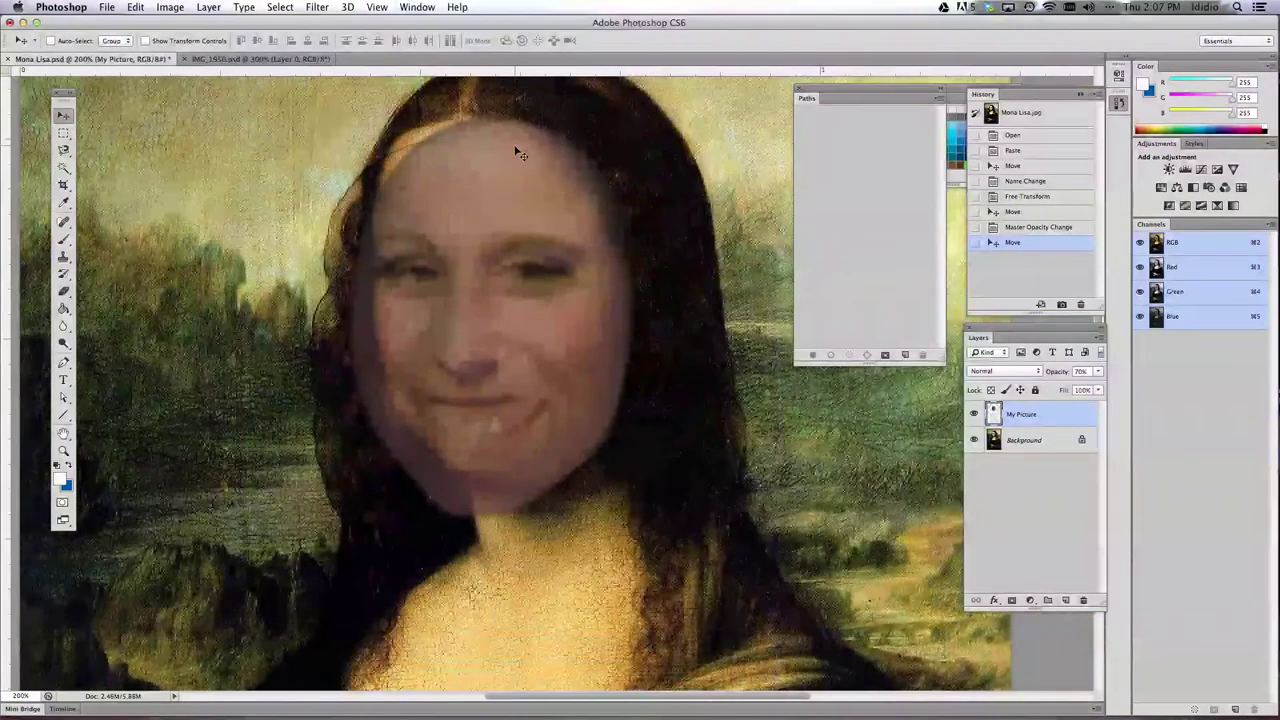
{"action": "key", "text": "super+t"}
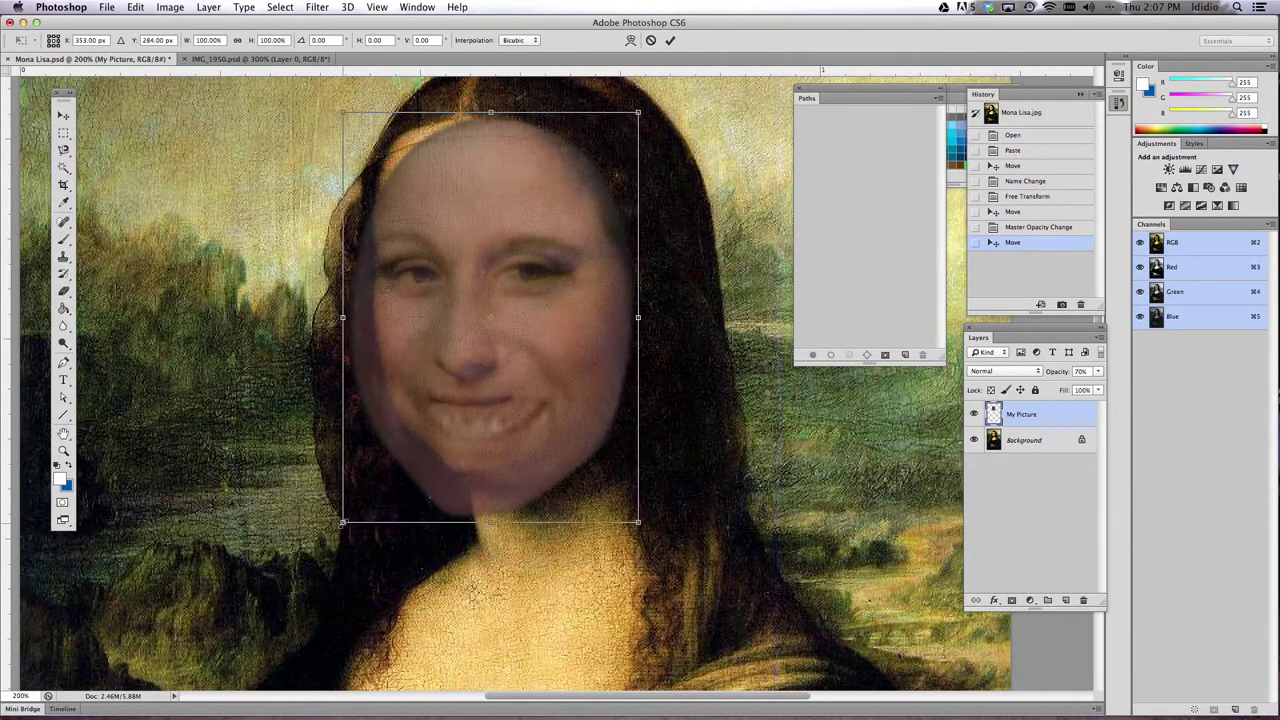
{"action": "left_click_drag", "start_coordinate": [343, 522], "coordinate": [357, 493]}
{"action": "key", "text": "Left"}
{"action": "key", "text": "Left"}
{"action": "key", "text": "Left"}
{"action": "key", "text": "Left"}
{"action": "key", "text": "Left"}
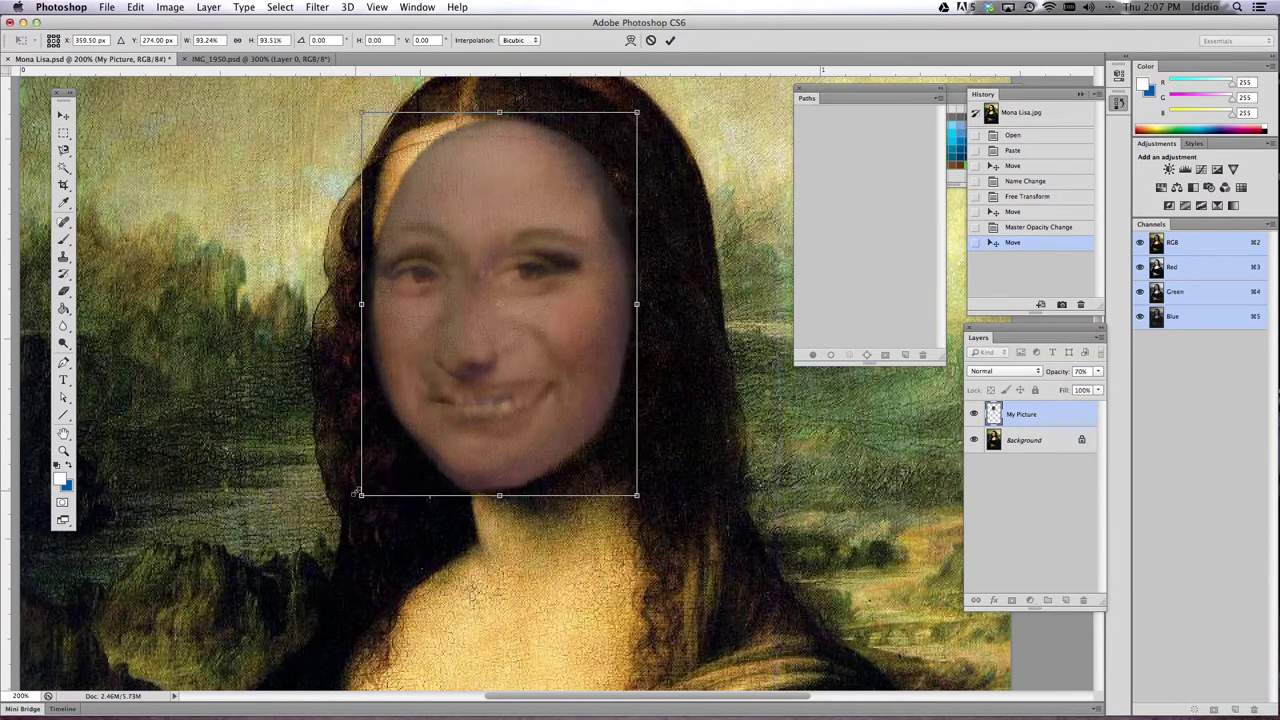
{"action": "key", "text": "Left"}
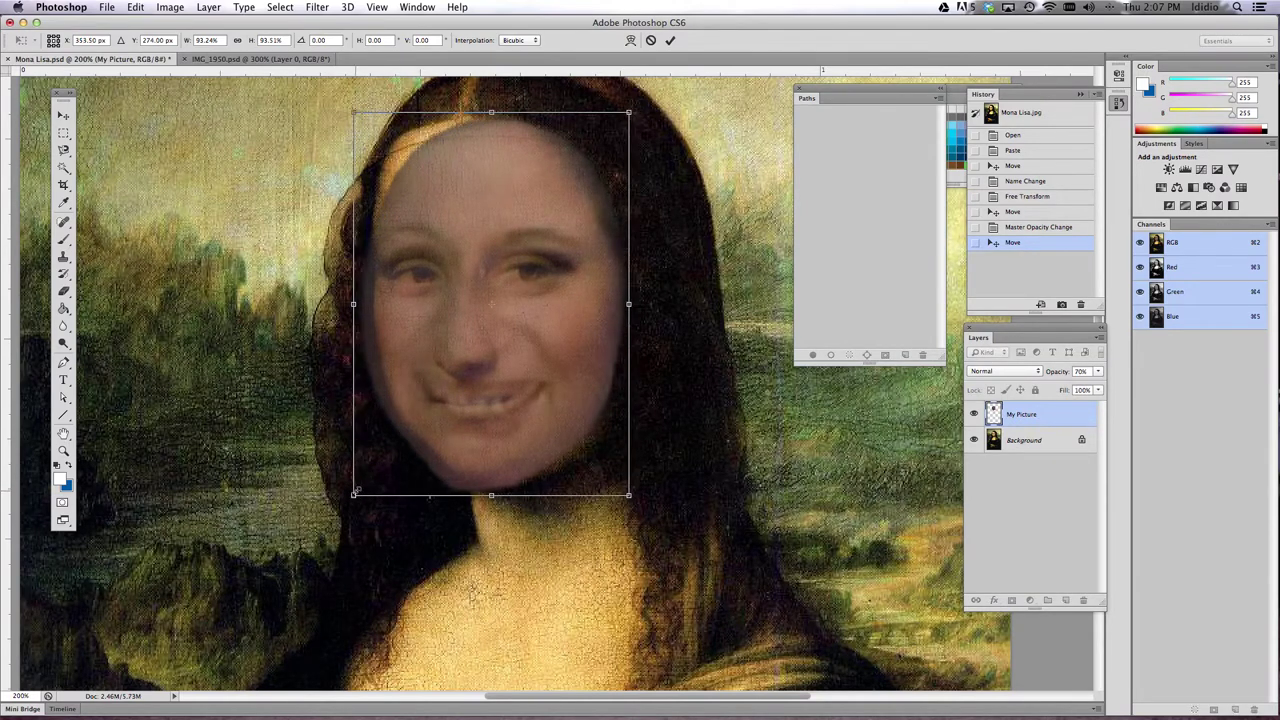
{"action": "key", "text": "Down"}
{"action": "key", "text": "Down"}
{"action": "key", "text": "Down"}
{"action": "key", "text": "Down"}
{"action": "key", "text": "Down"}
{"action": "key", "text": "Down"}
{"action": "key", "text": "Down"}
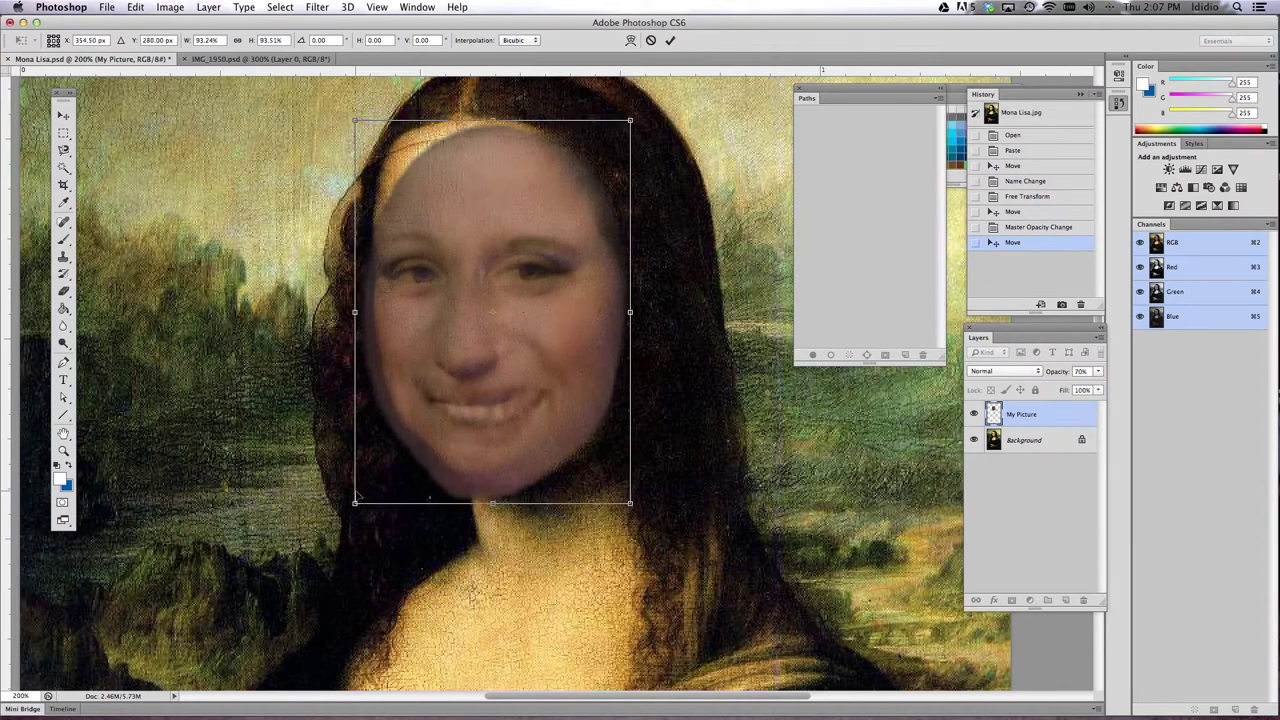
{"action": "key", "text": "Left"}
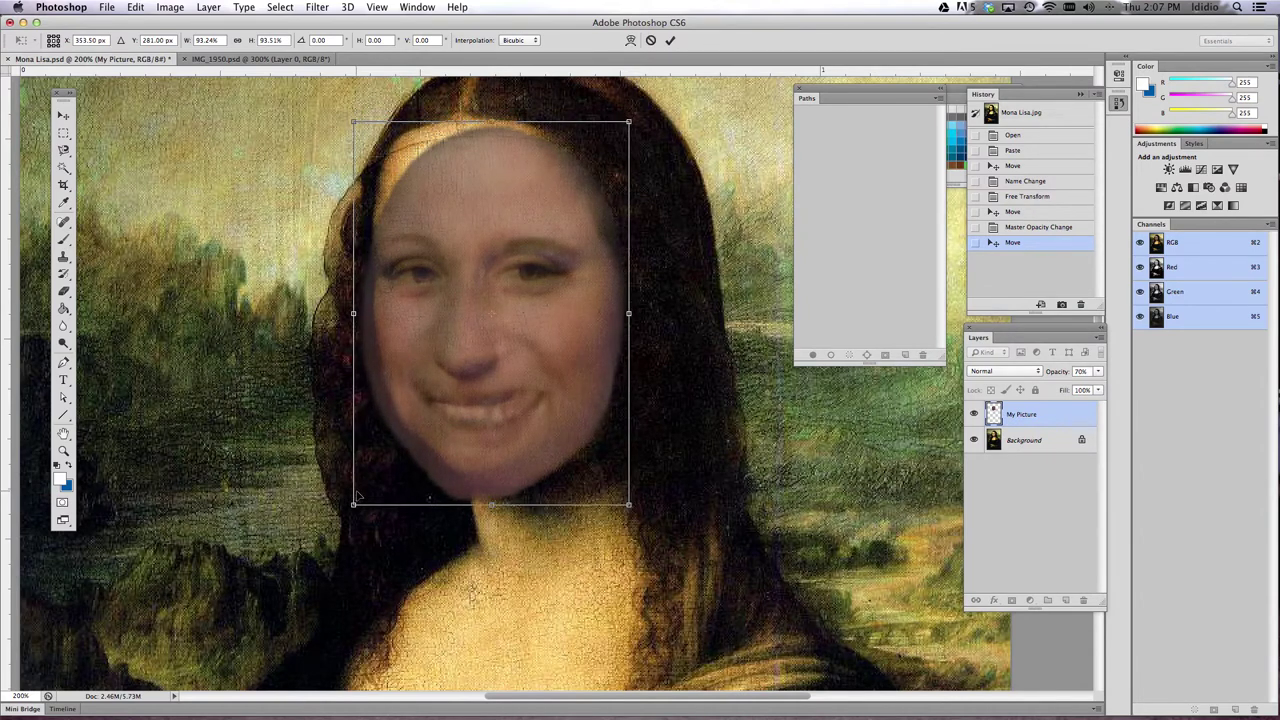
{"action": "key", "text": "Right"}
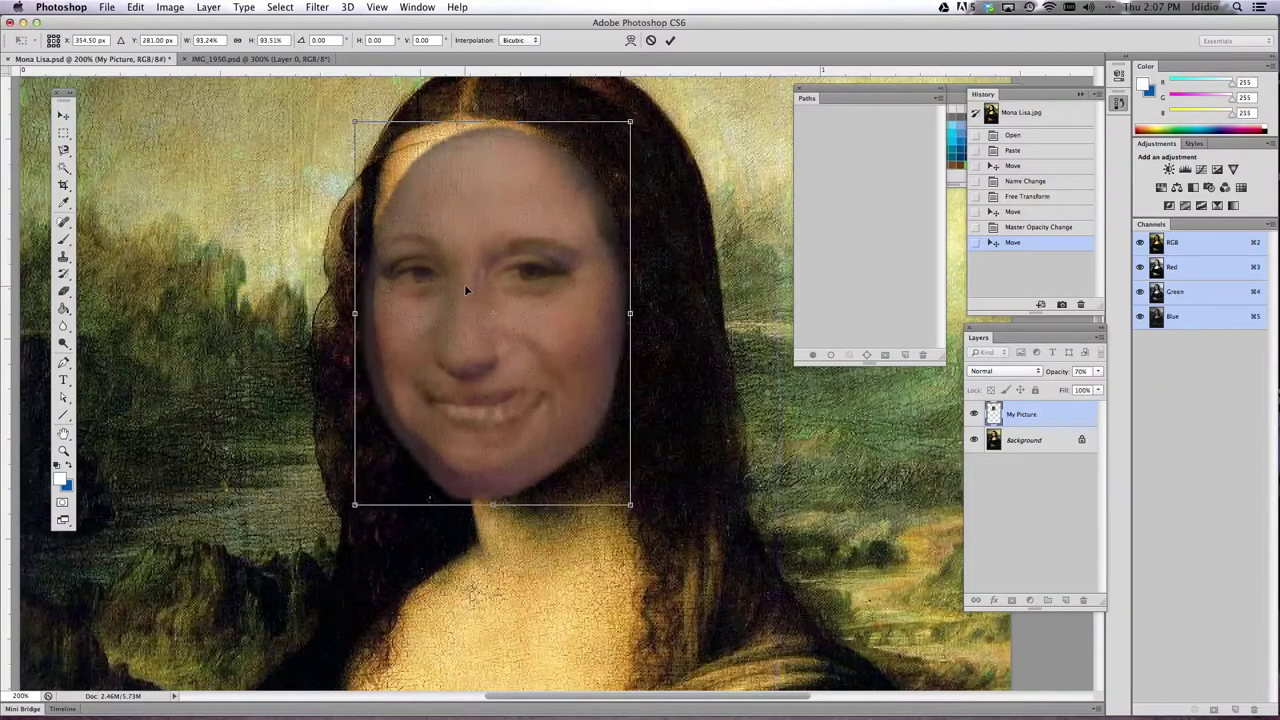
{"action": "key", "text": "Return"}
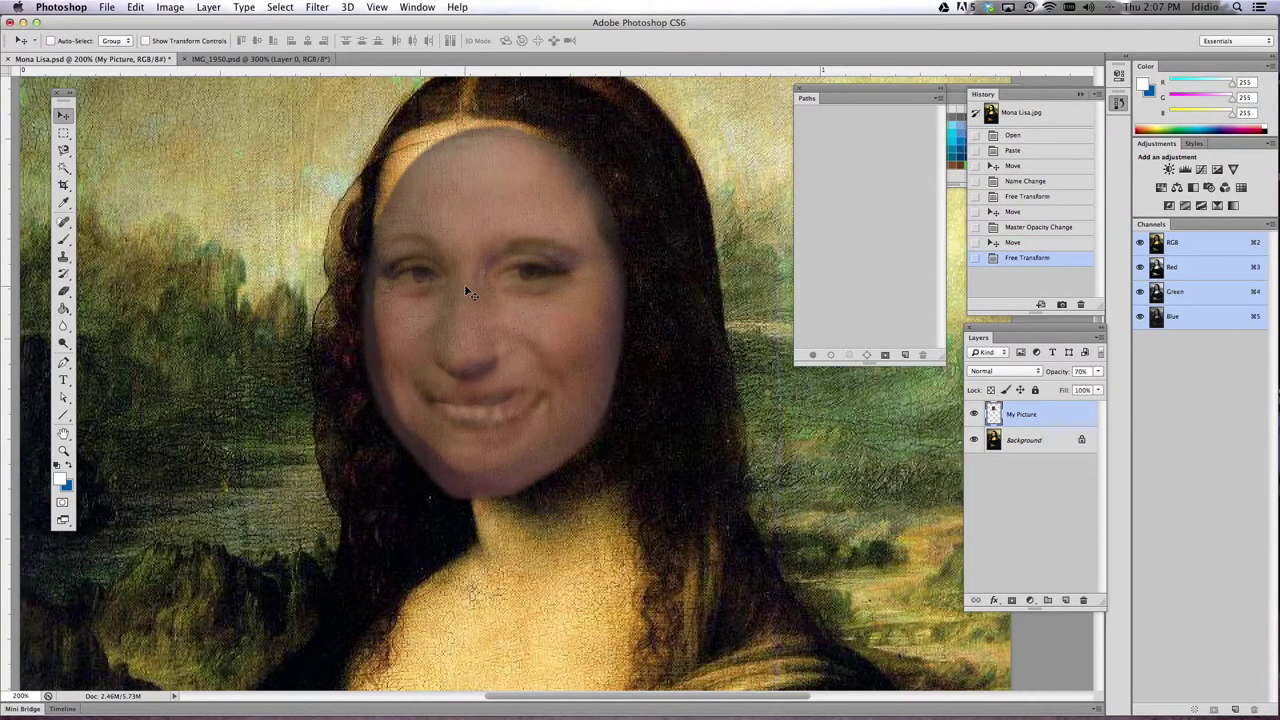